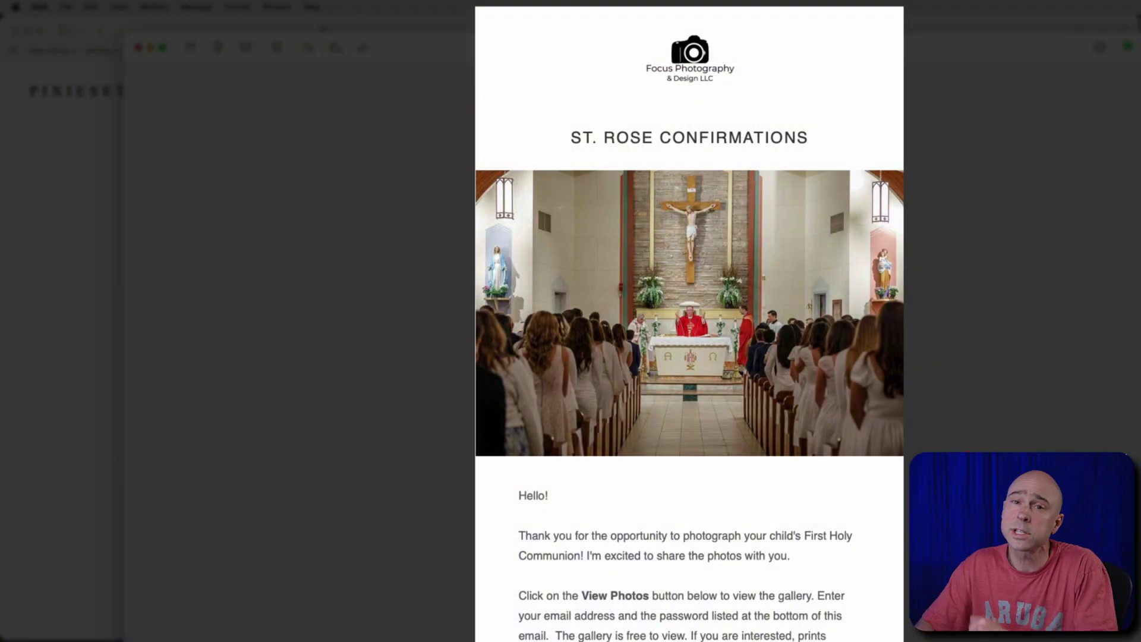
Step: Follow the VIEW PHOTOS link in the invitation email to the St. Rose Confirmations guest login
scroll(695, 430, "down", 8)
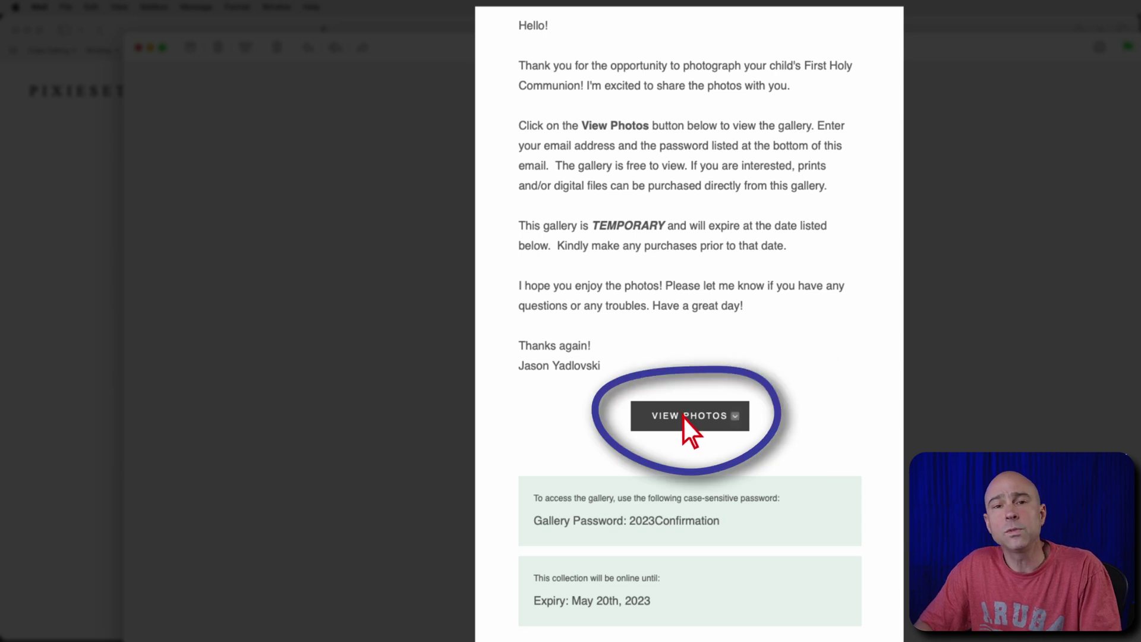
mouse_move(683, 419)
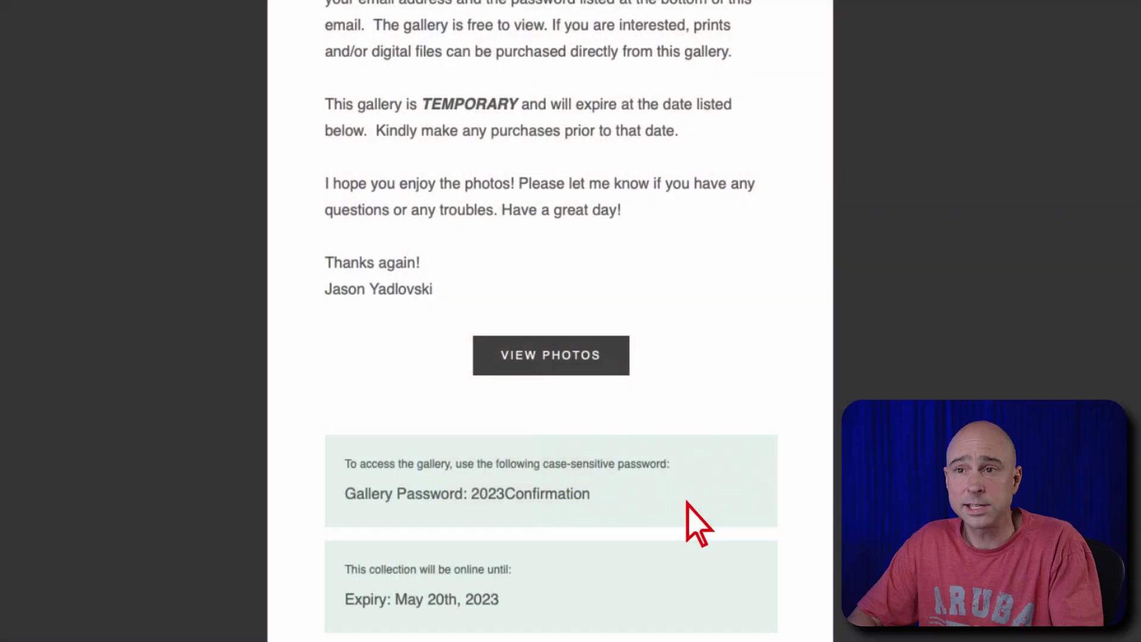
left_click(559, 360)
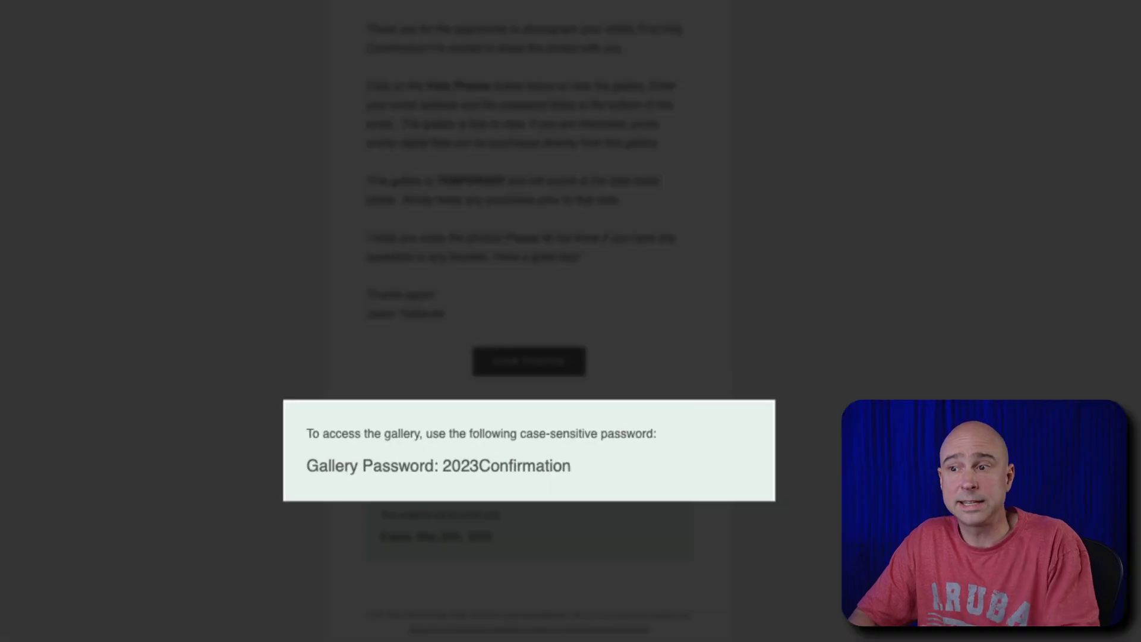
Step: Copy the gallery password from the email and sign in to the gallery with it
left_click_drag(571, 467, 440, 466)
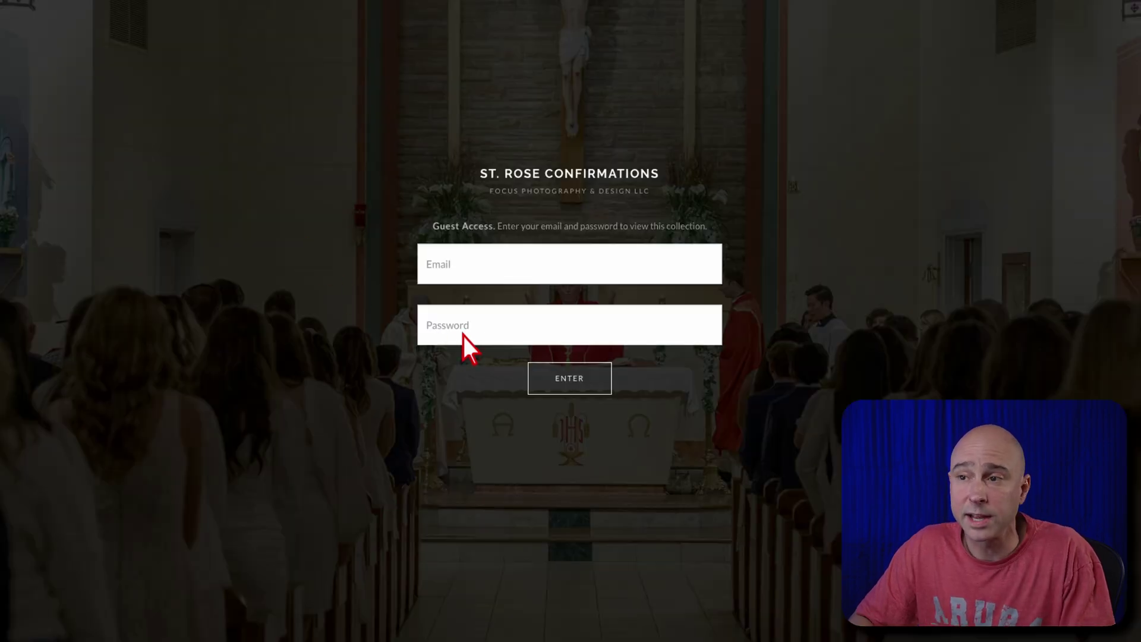
left_click(391, 326)
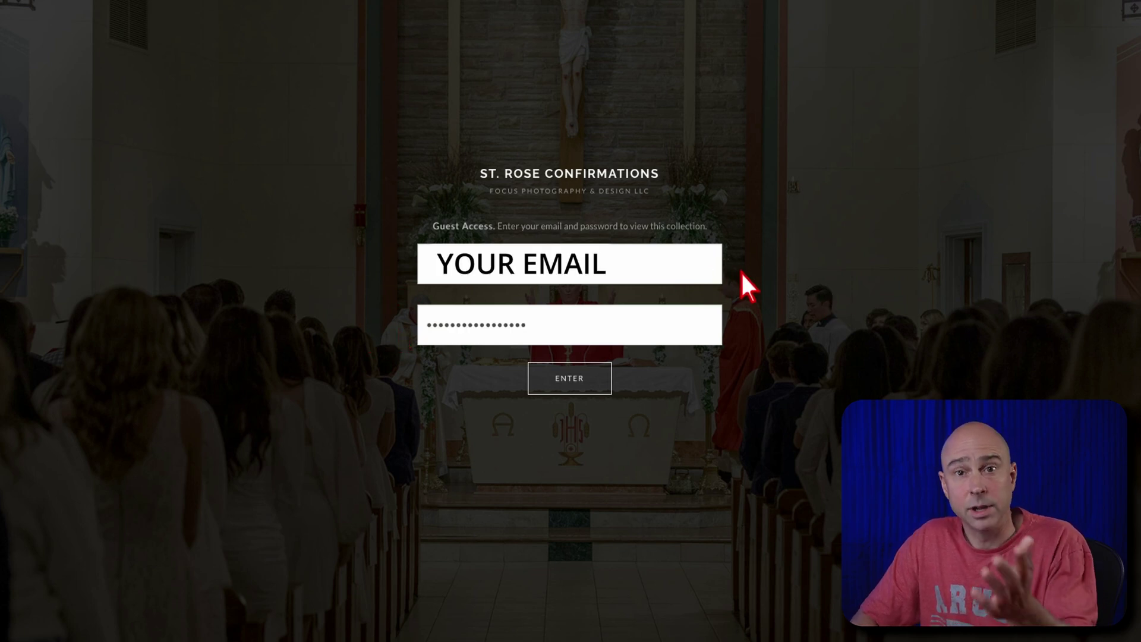
left_click(587, 378)
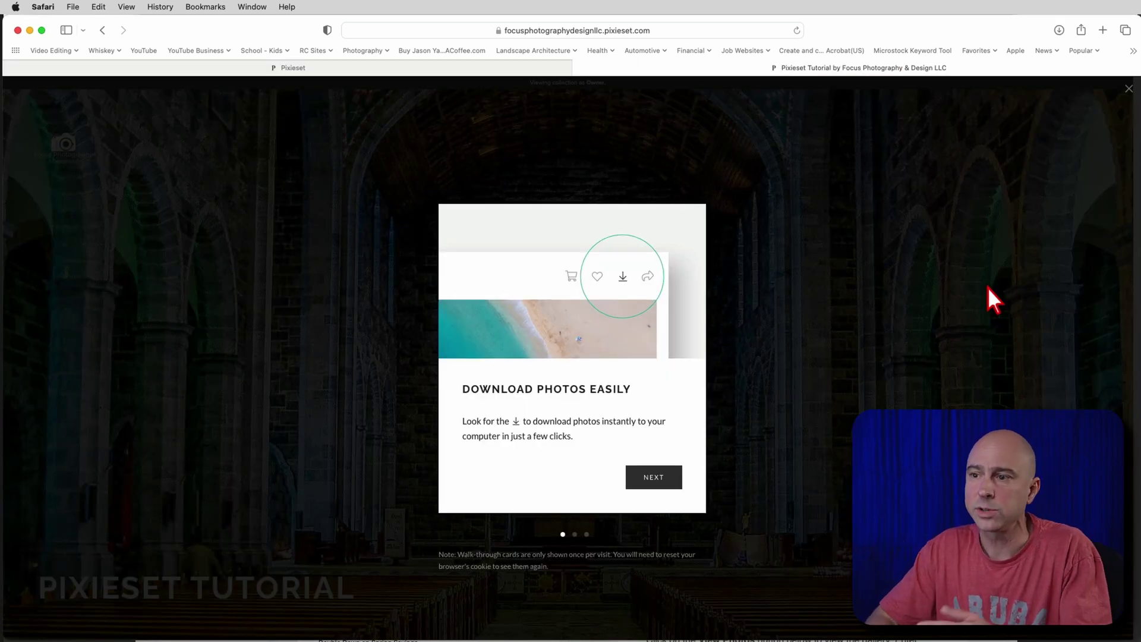
Step: Advance the welcome walkthrough past 'Pick Your Favorites' to the final 'Buy Online' card
left_click(575, 535)
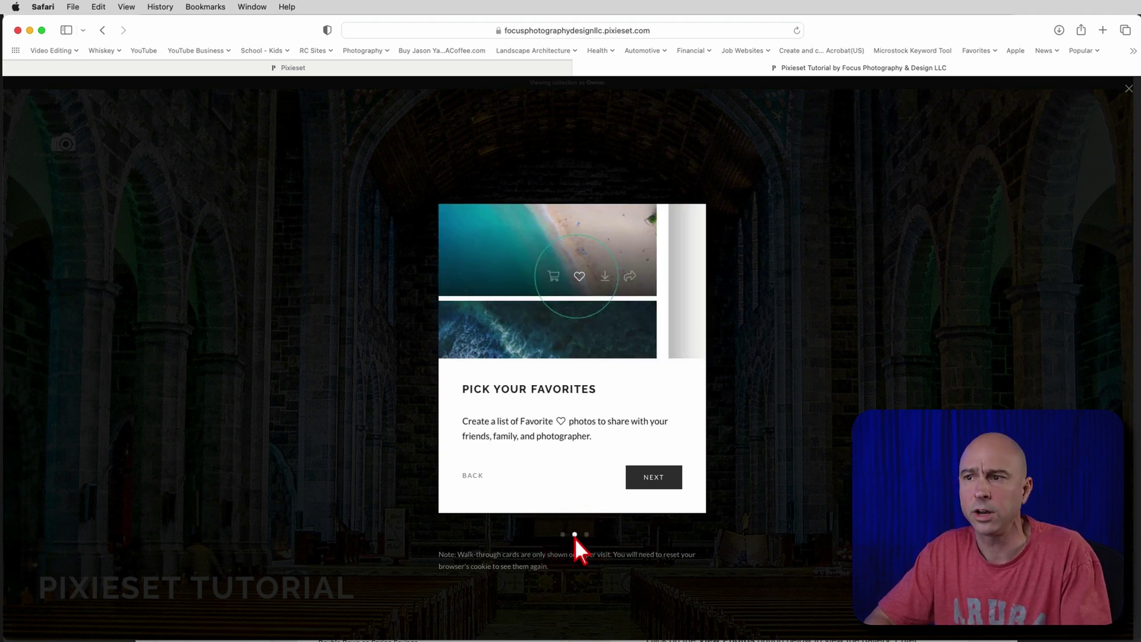
left_click(587, 535)
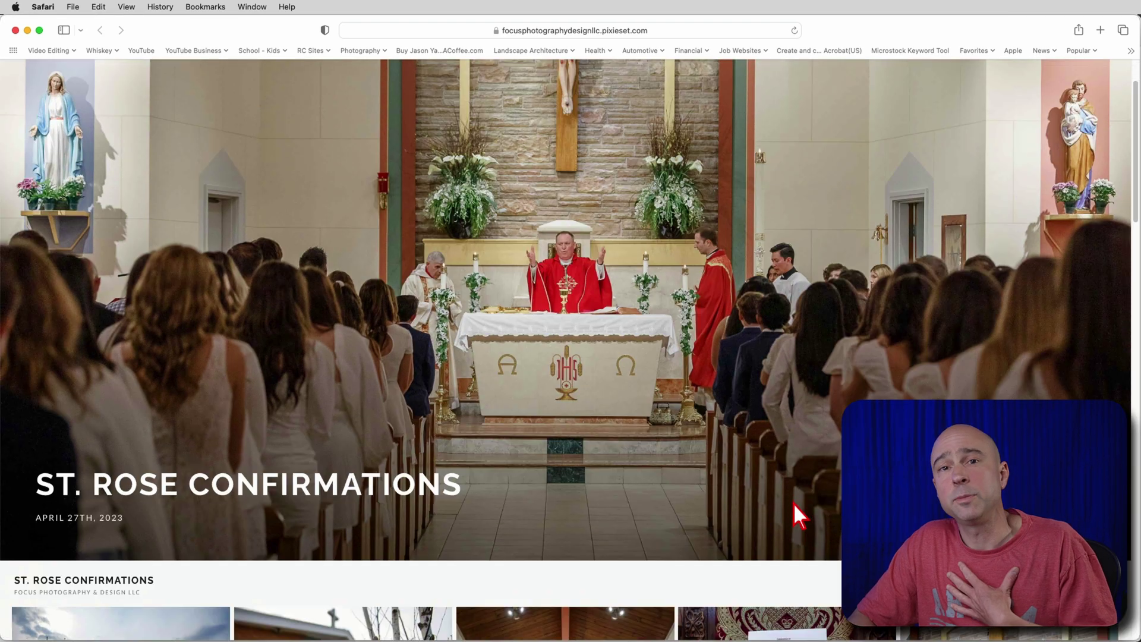
Step: Scroll through the gallery thumbnails to find and open photo 082_Confirmation_2023.jpg
scroll(794, 505, "down", 2)
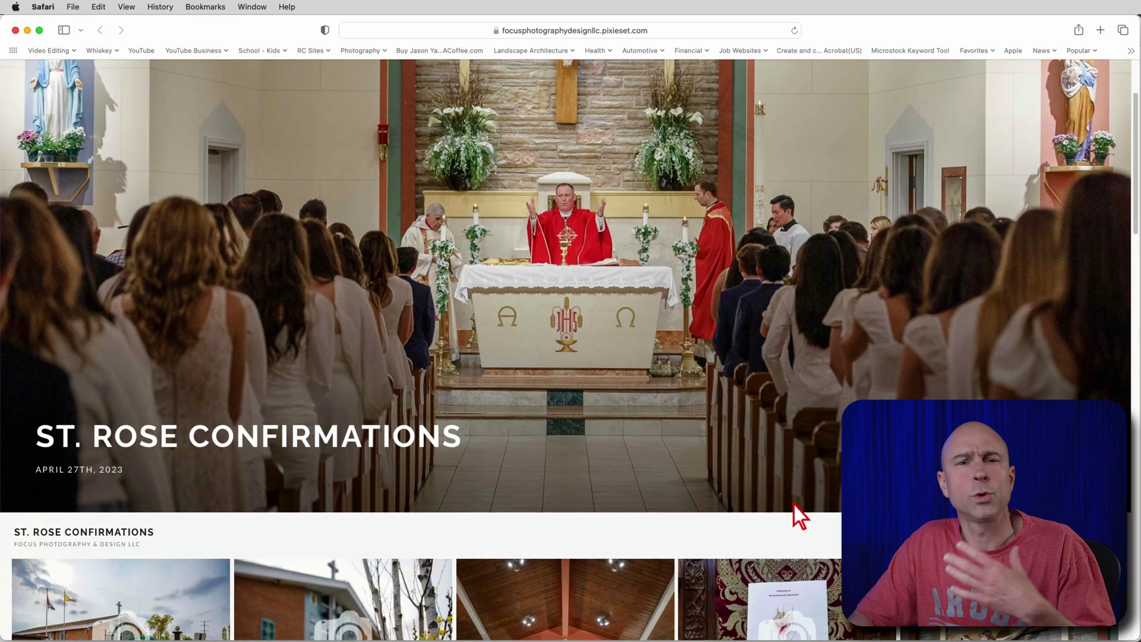
scroll(794, 505, "down", 3)
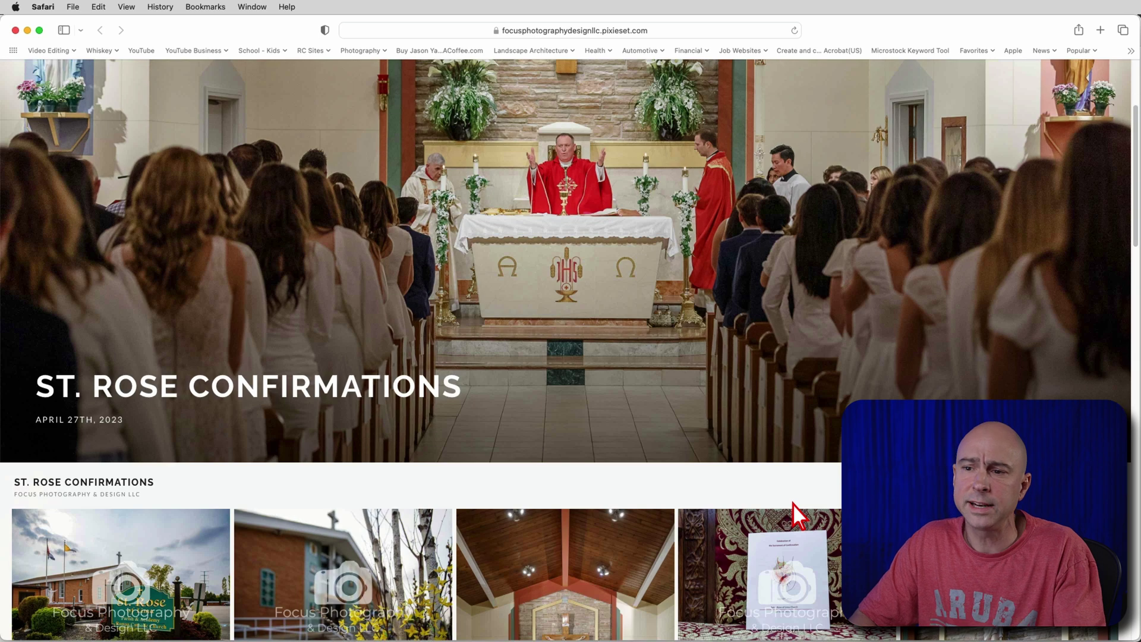
scroll(523, 535, "down", 10)
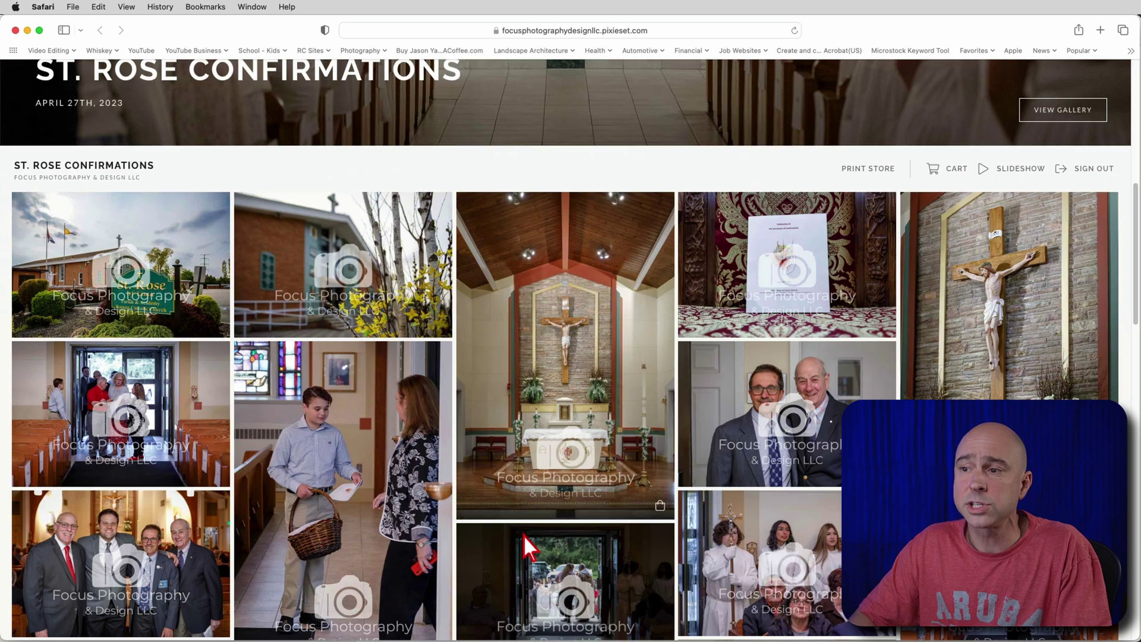
scroll(525, 532, "down", 2)
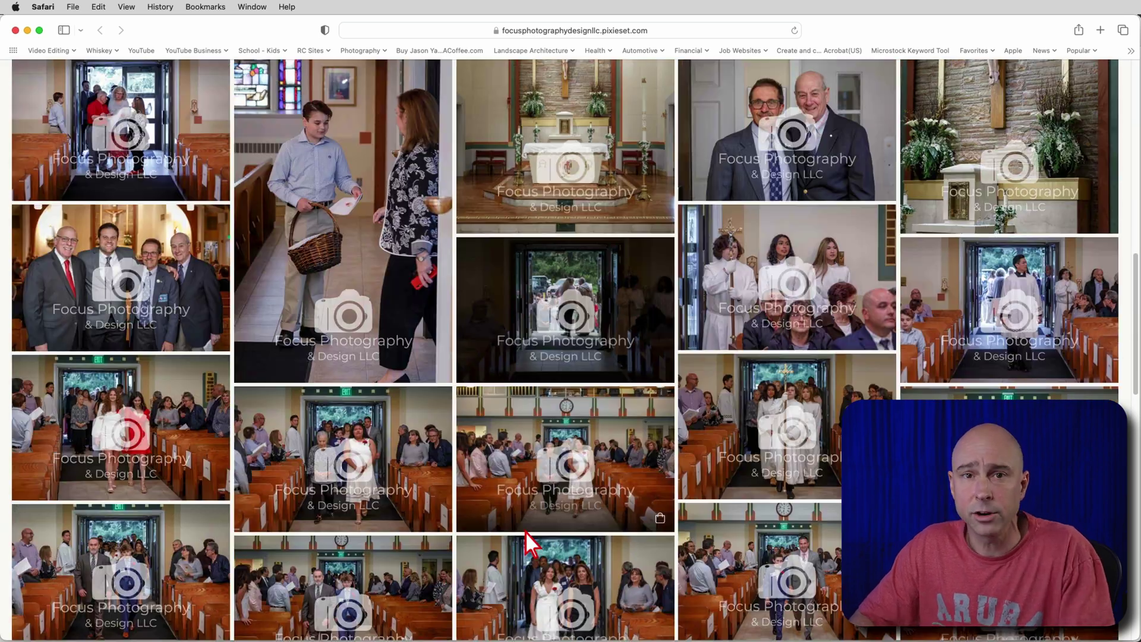
scroll(525, 532, "down", 2)
scroll(526, 530, "down", 3)
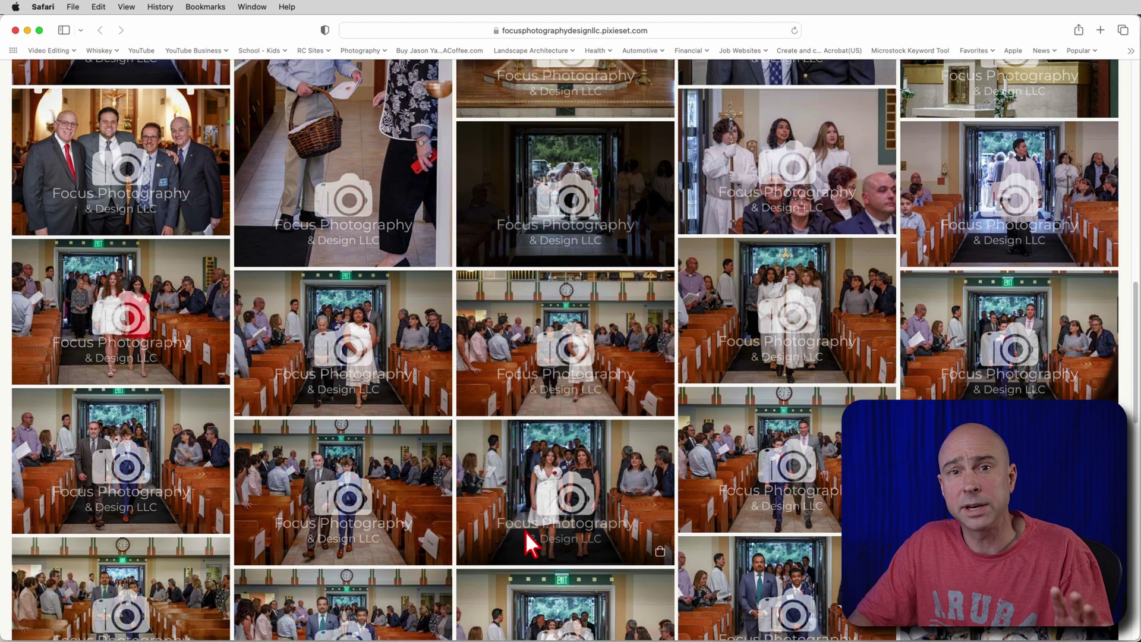
scroll(526, 531, "down", 2)
scroll(527, 530, "down", 2)
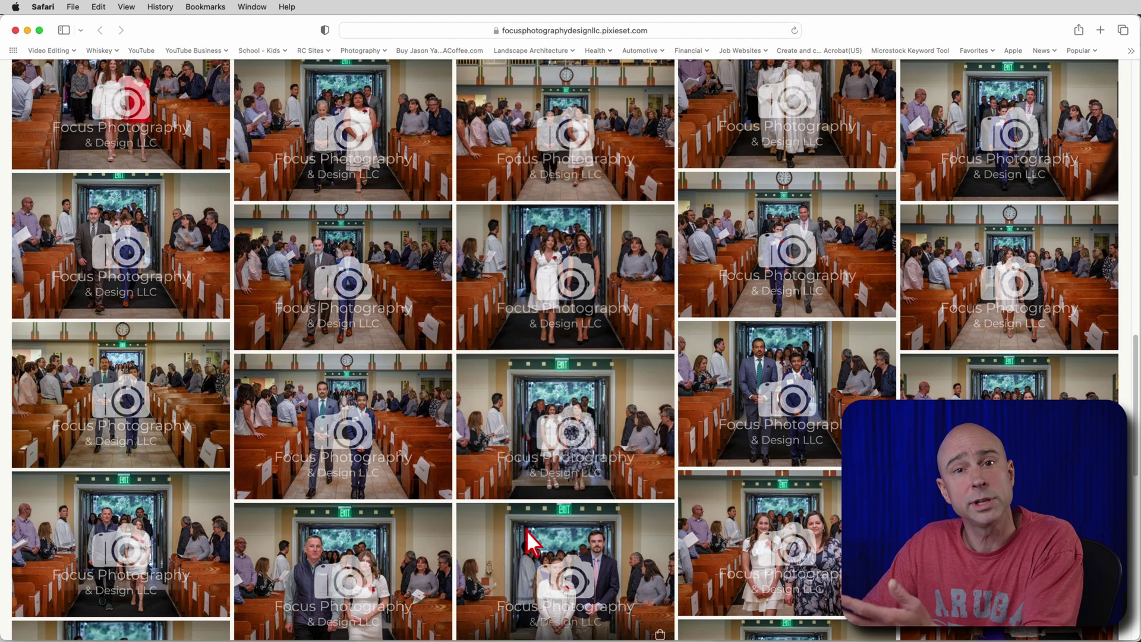
scroll(528, 530, "down", 2)
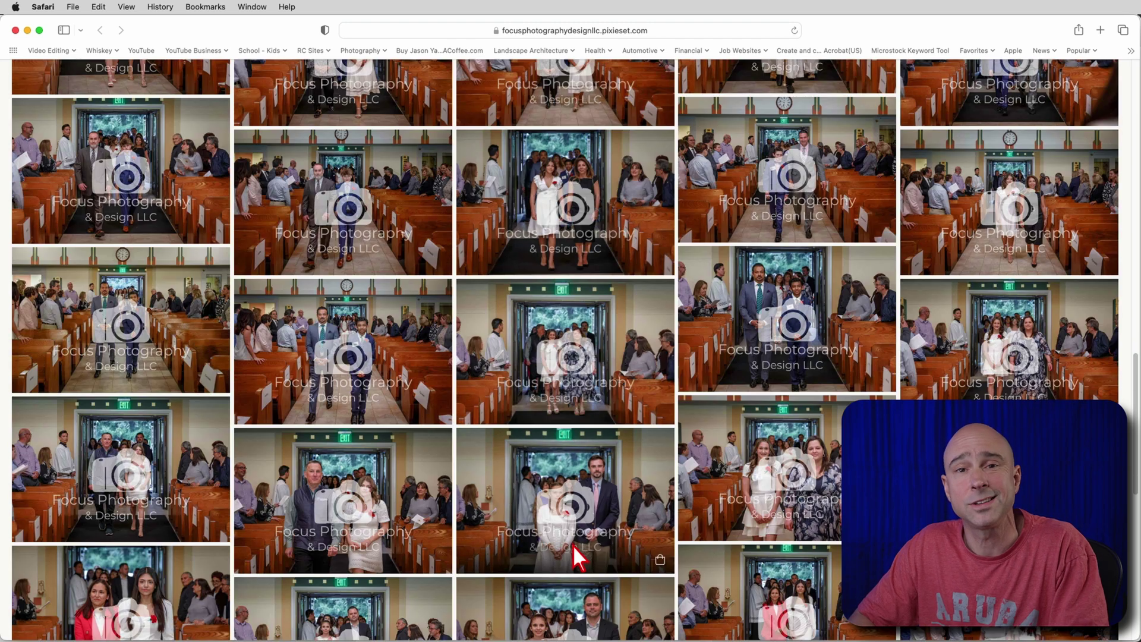
scroll(600, 535, "down", 8)
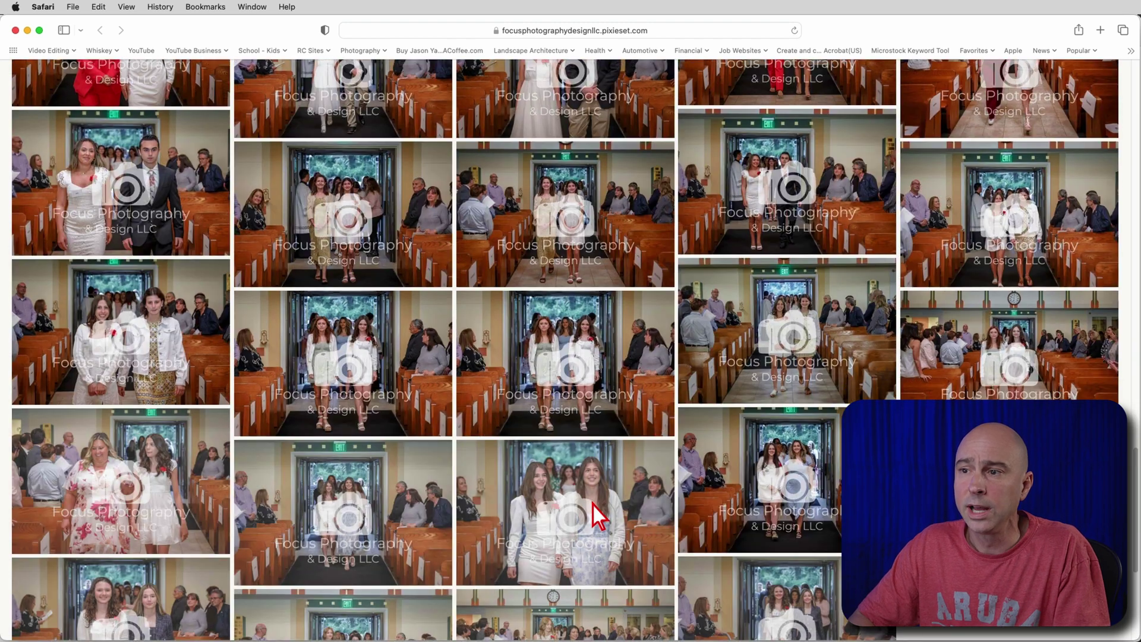
scroll(593, 504, "down", 10)
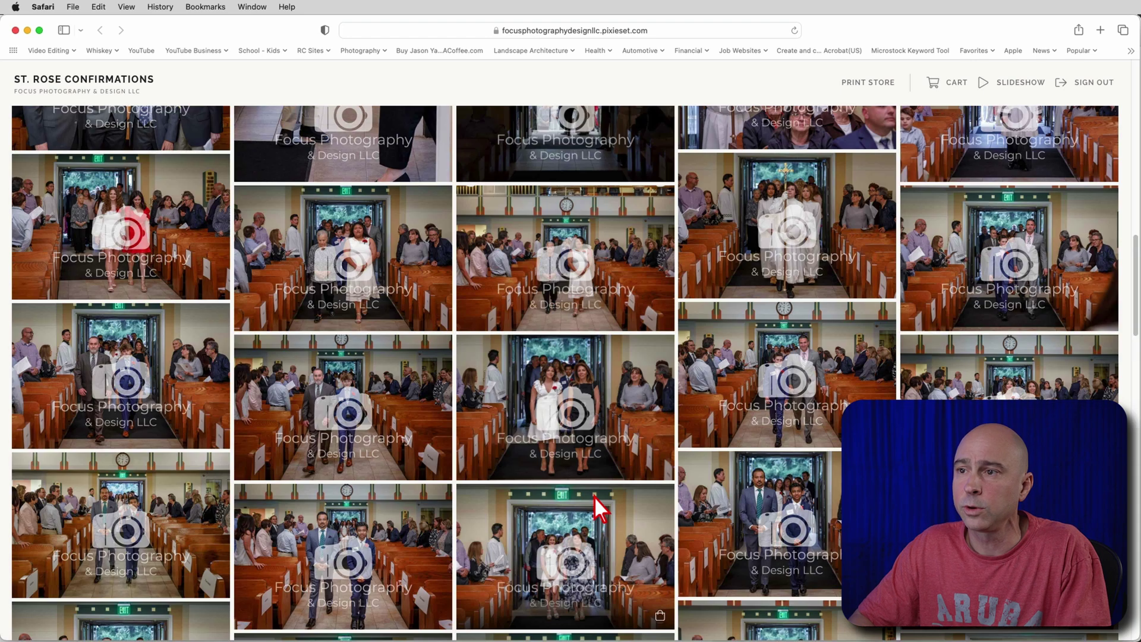
scroll(594, 496, "down", 6)
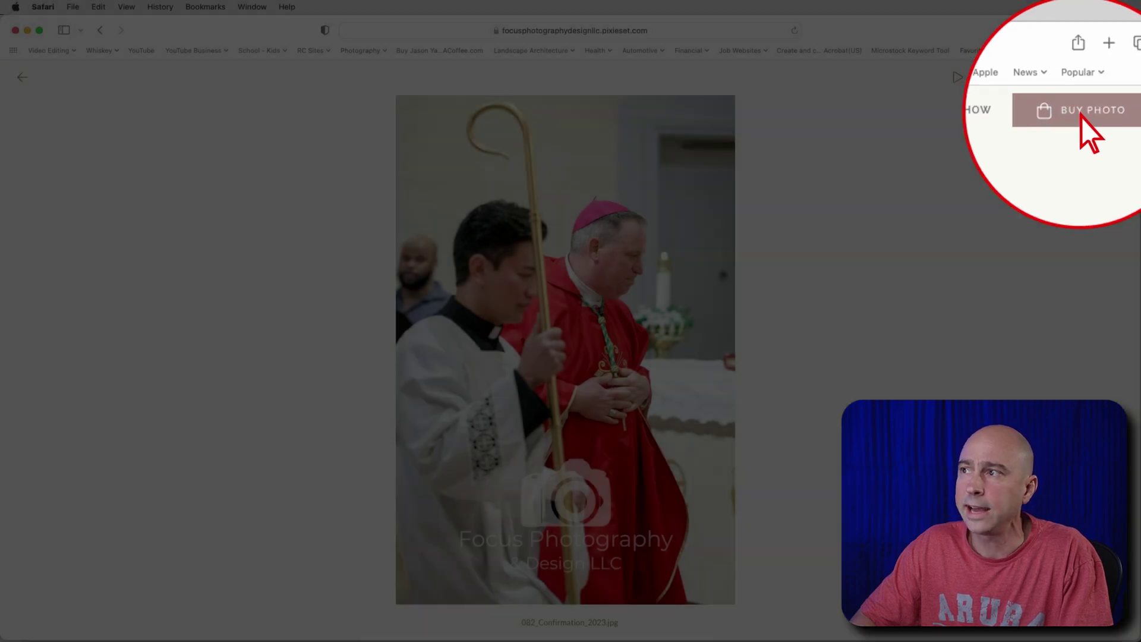
Step: Add a $12.00 Single Photo Download (High Resolution) from the Digital products to the cart
left_click(1094, 80)
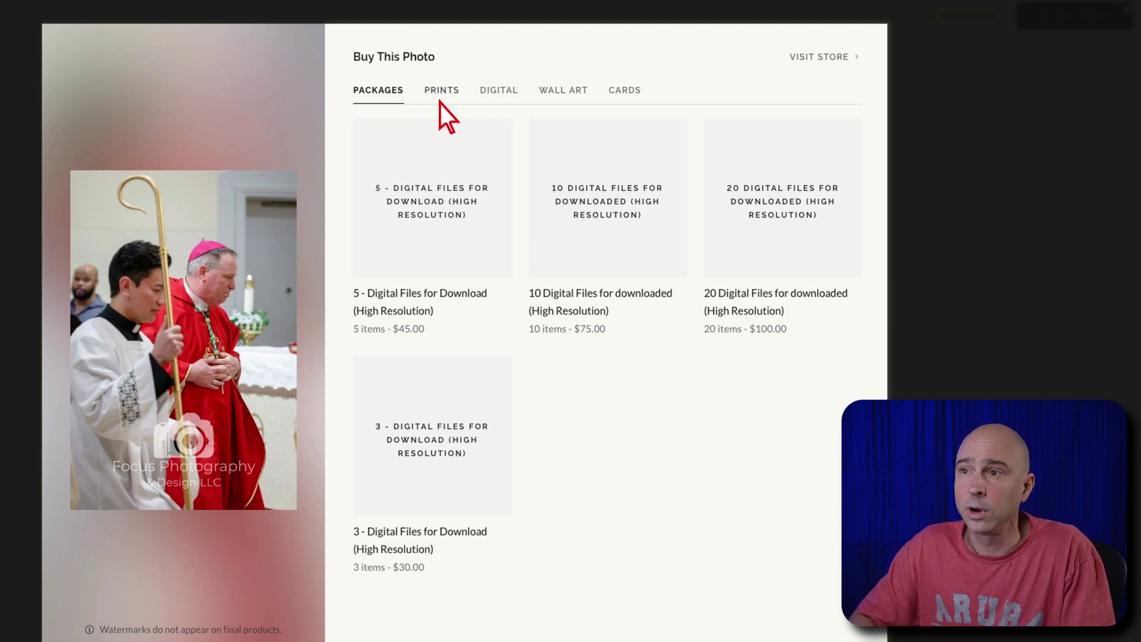
left_click(499, 93)
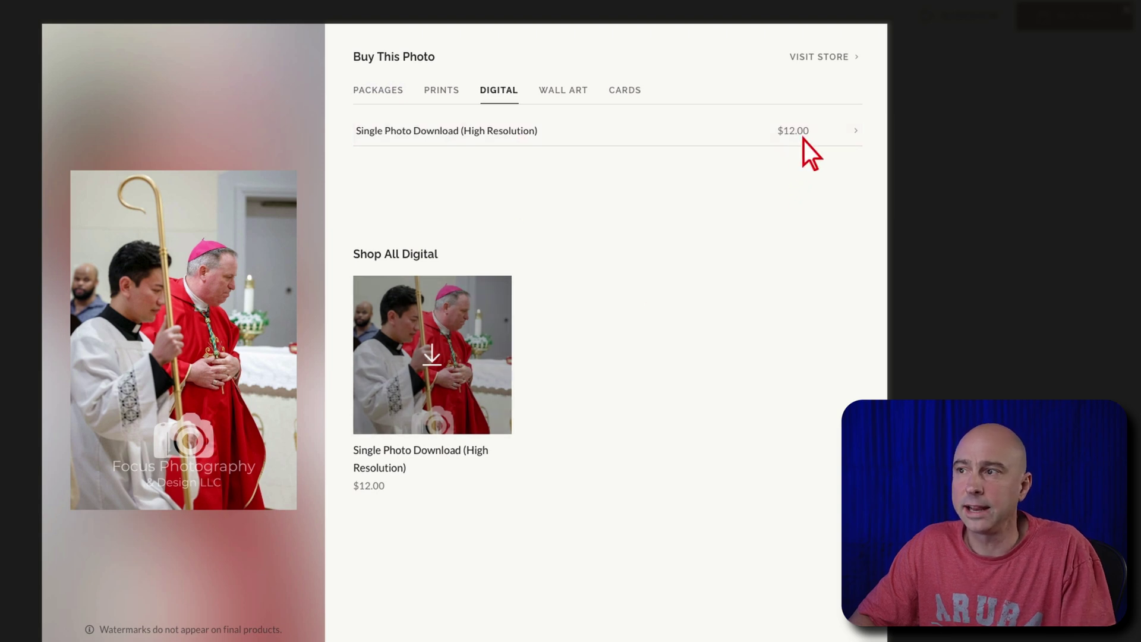
left_click(696, 134)
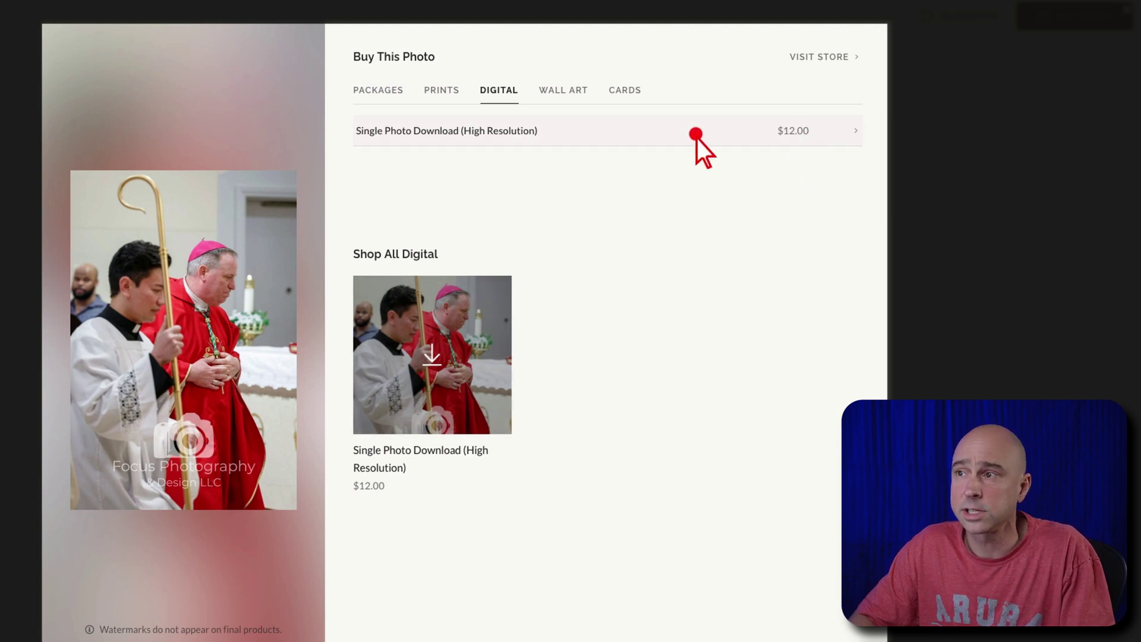
left_click(793, 69)
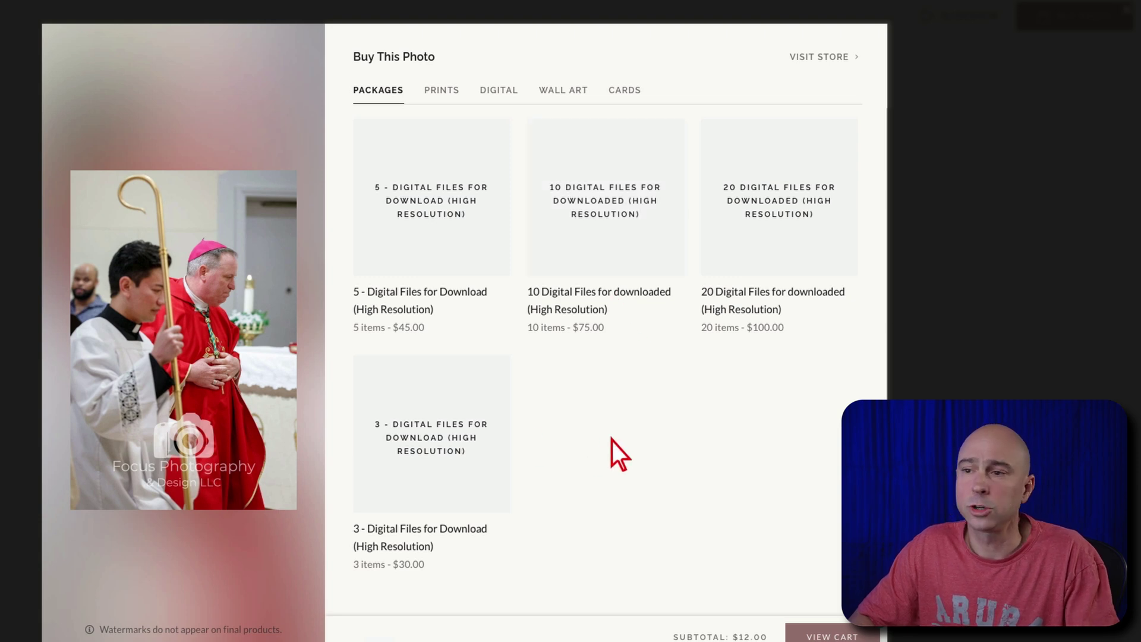
Step: Add the 3 - Digital Files (High Resolution) package and assign the altar photo to its first slot
left_click(464, 438)
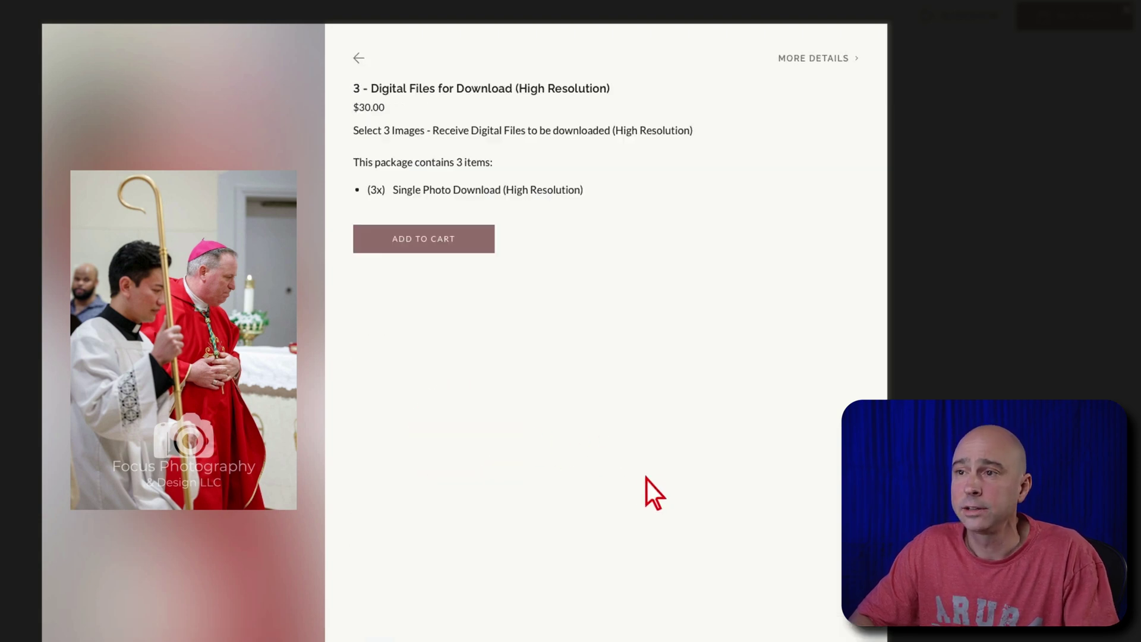
left_click(434, 241)
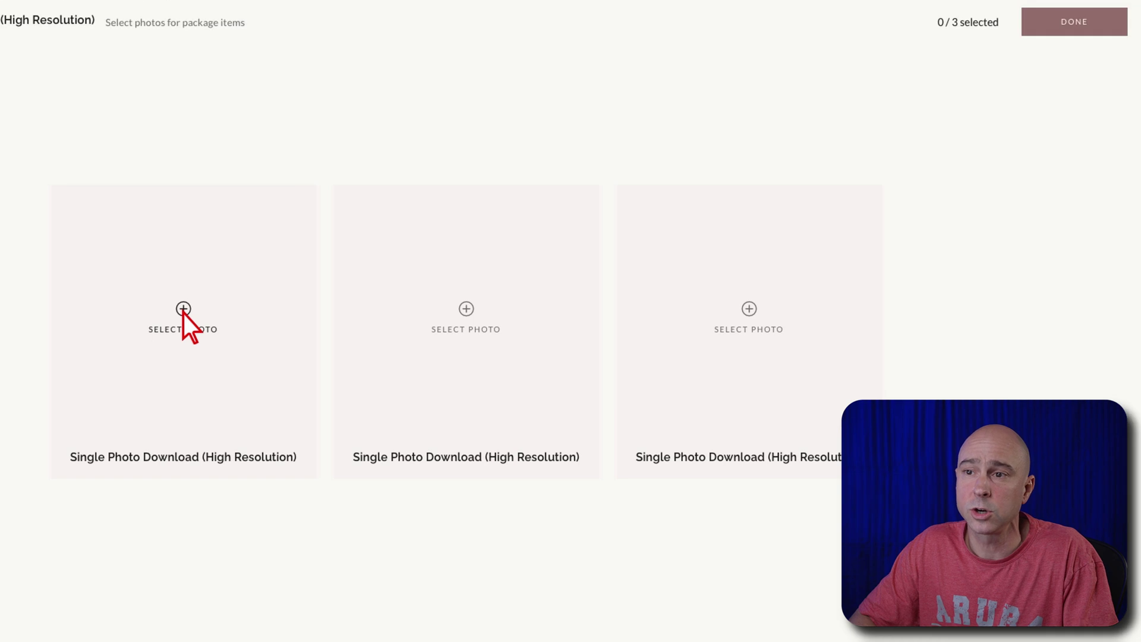
left_click(183, 312)
scroll(194, 322, "down", 15)
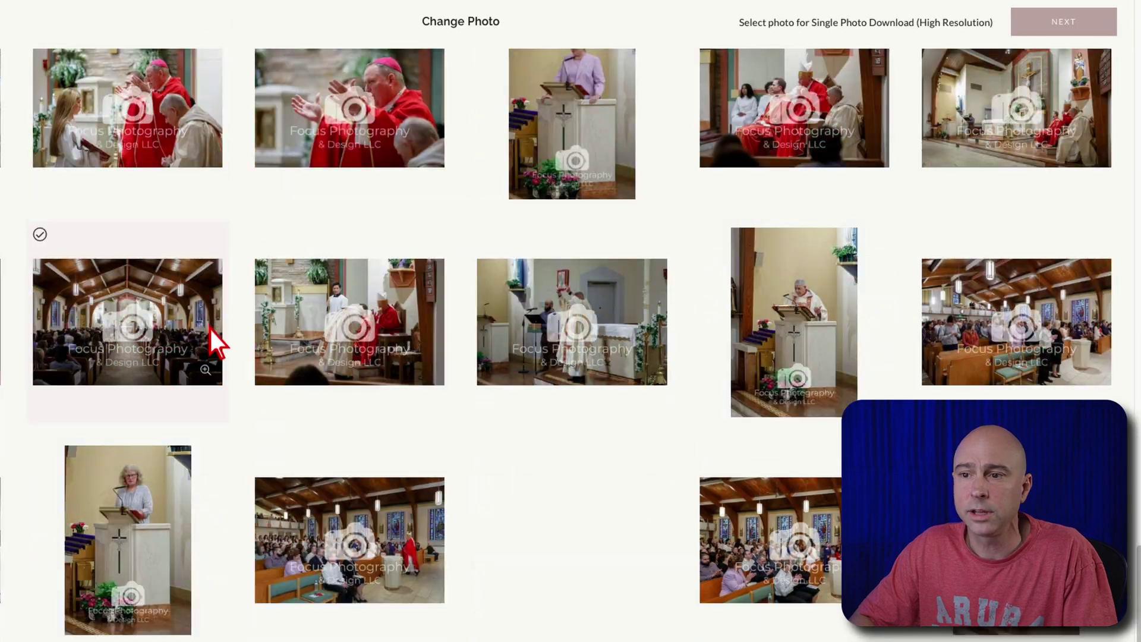
left_click(330, 528)
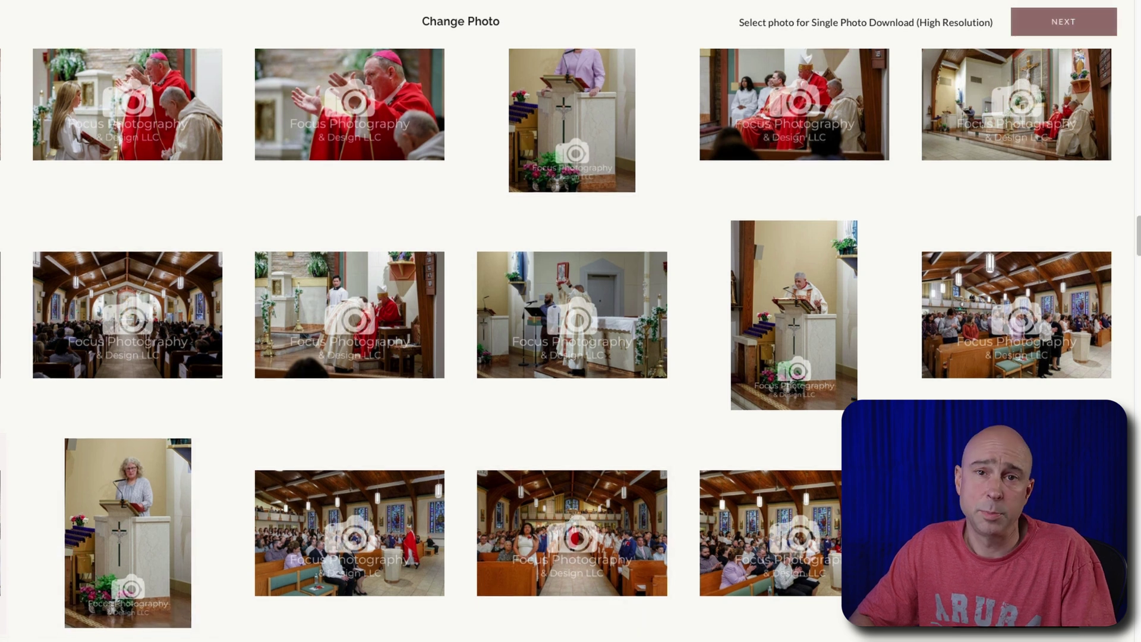
left_click(1066, 26)
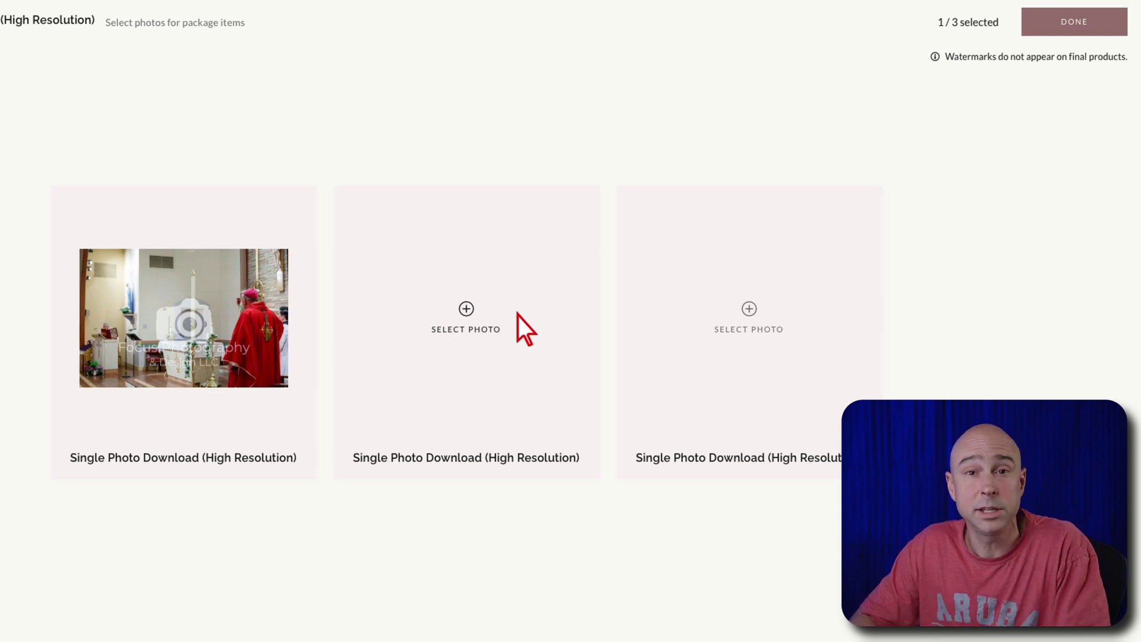
left_click(19, 82)
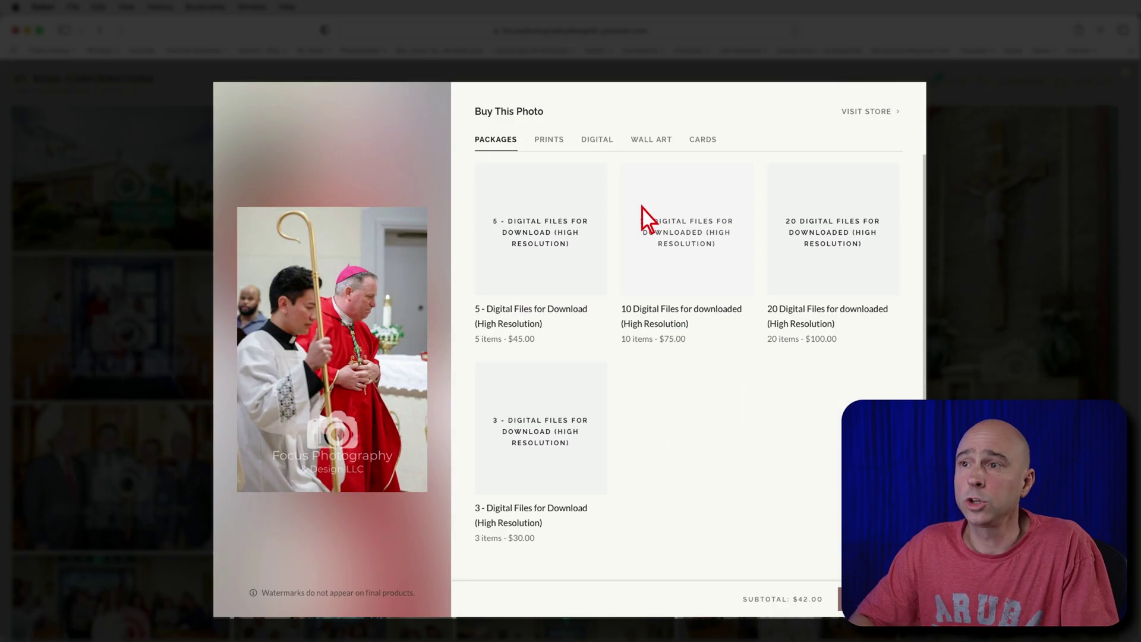
Step: Add one $12.00 8 x 10" Lustre print of the photo to the cart, raising the subtotal to $54.00
left_click(548, 145)
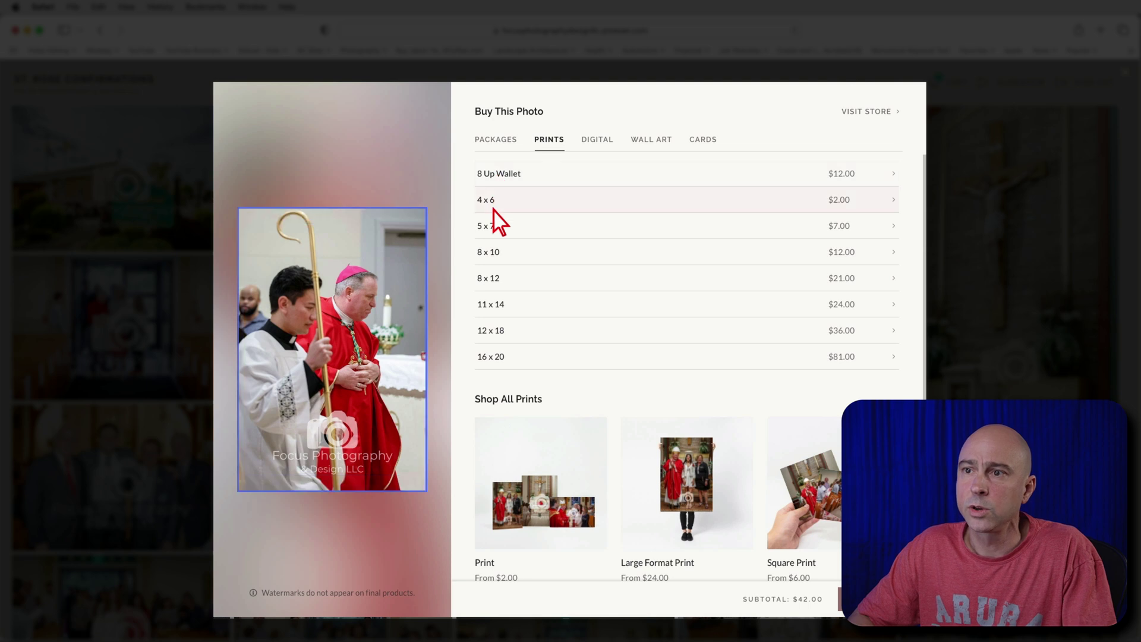
left_click(501, 255)
left_click_drag(547, 384, 538, 347)
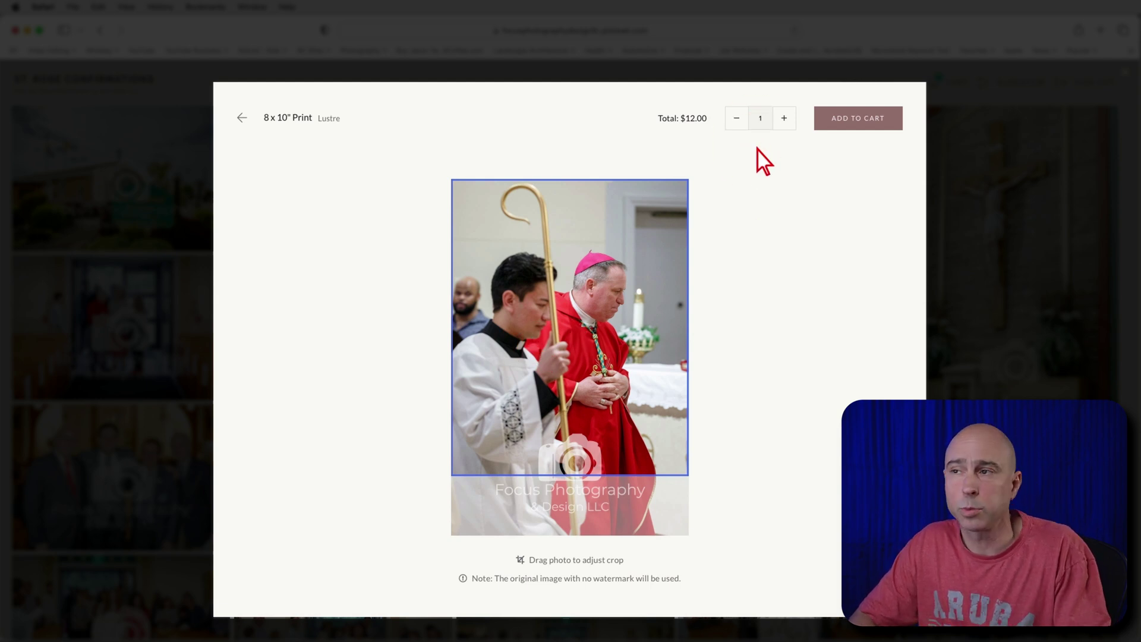
left_click(866, 123)
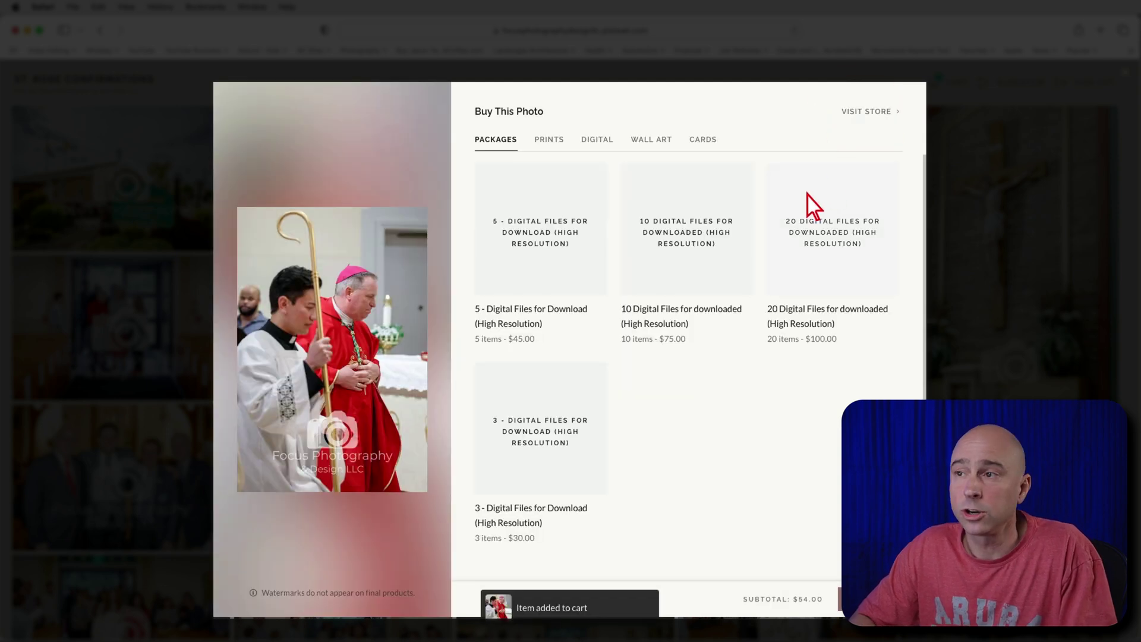
left_click(549, 139)
Step: Browse the Prints, Wall Art and Cards products, then close the Buy This Photo window
scroll(589, 375, "down", 2)
scroll(585, 375, "down", 2)
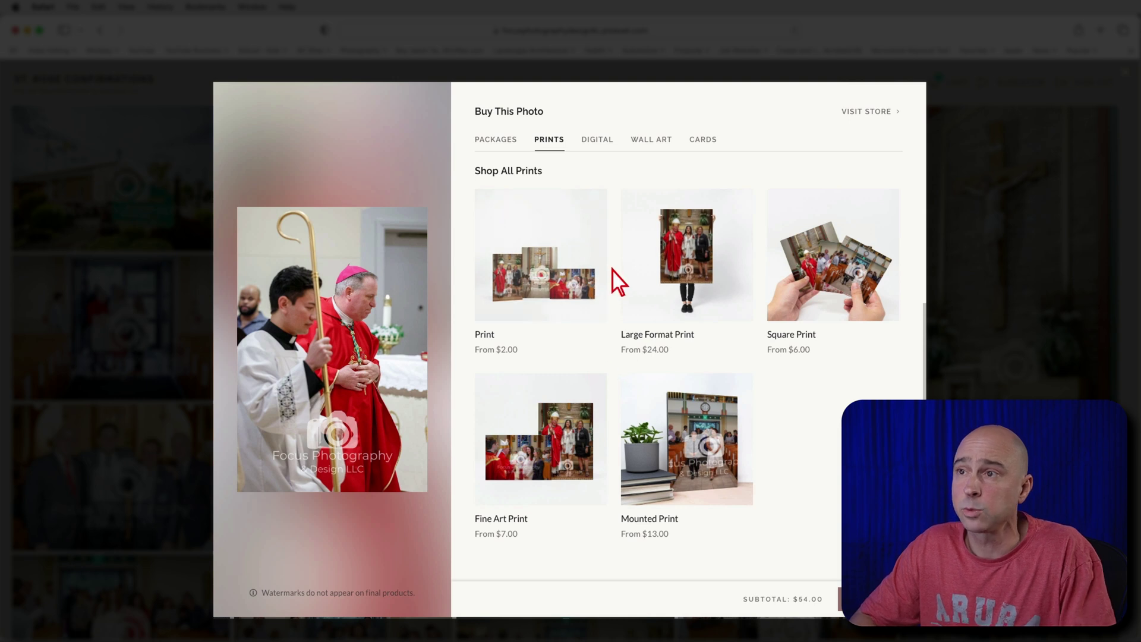
left_click(645, 143)
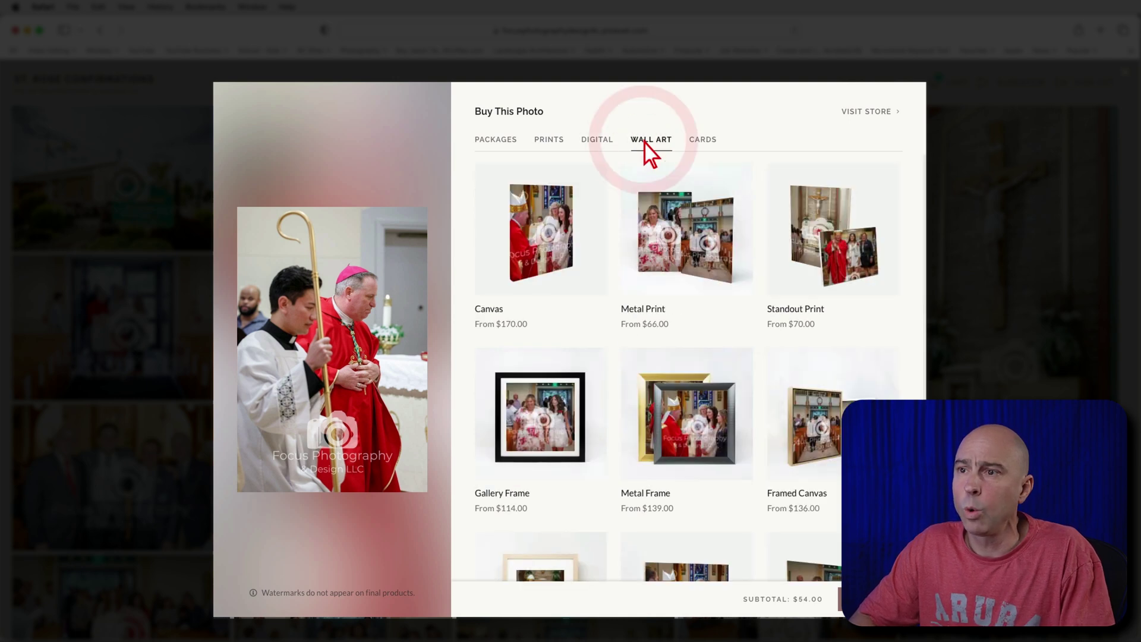
scroll(682, 302, "down", 5)
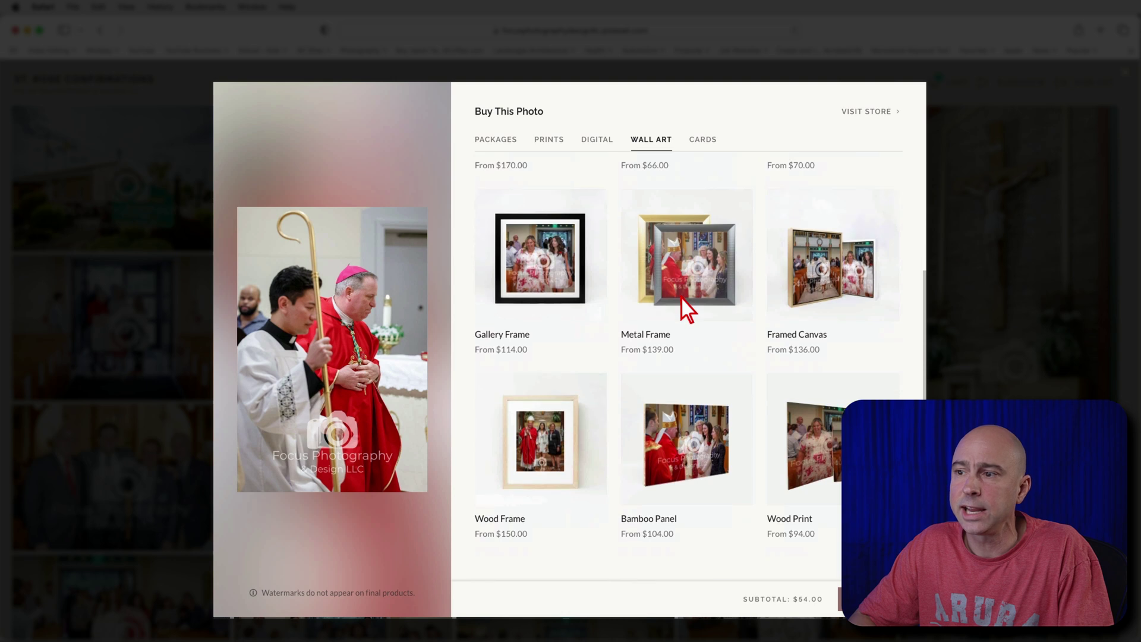
scroll(682, 298, "up", 5)
left_click(708, 140)
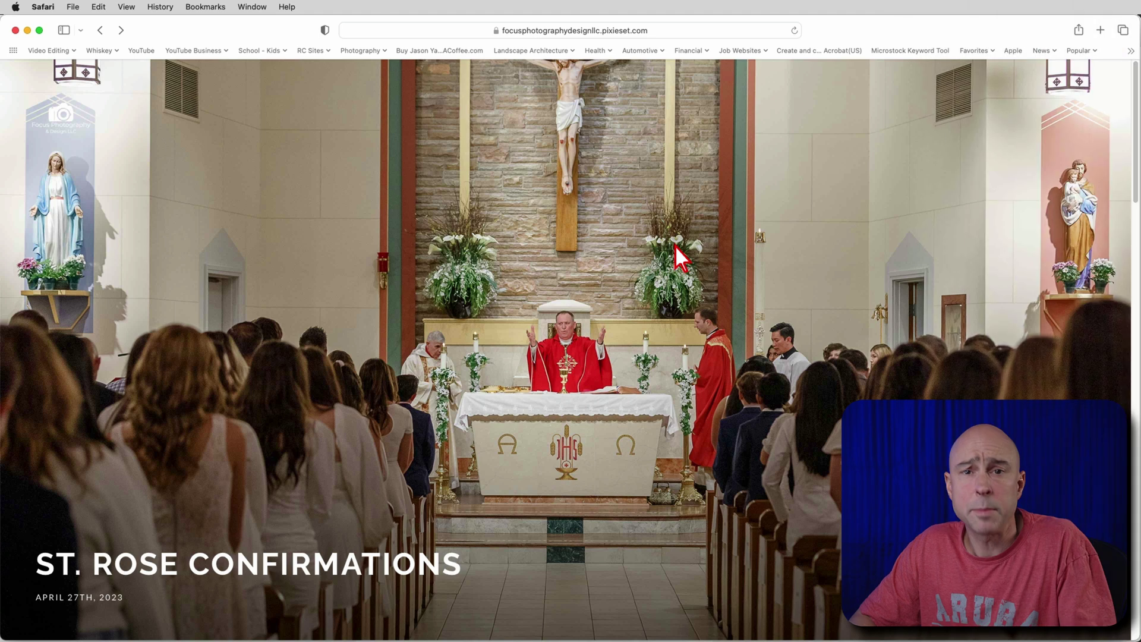
Step: Remove the 3-Digital Files package from the cart, leaving $24.00, and proceed to checkout
scroll(675, 246, "down", 6)
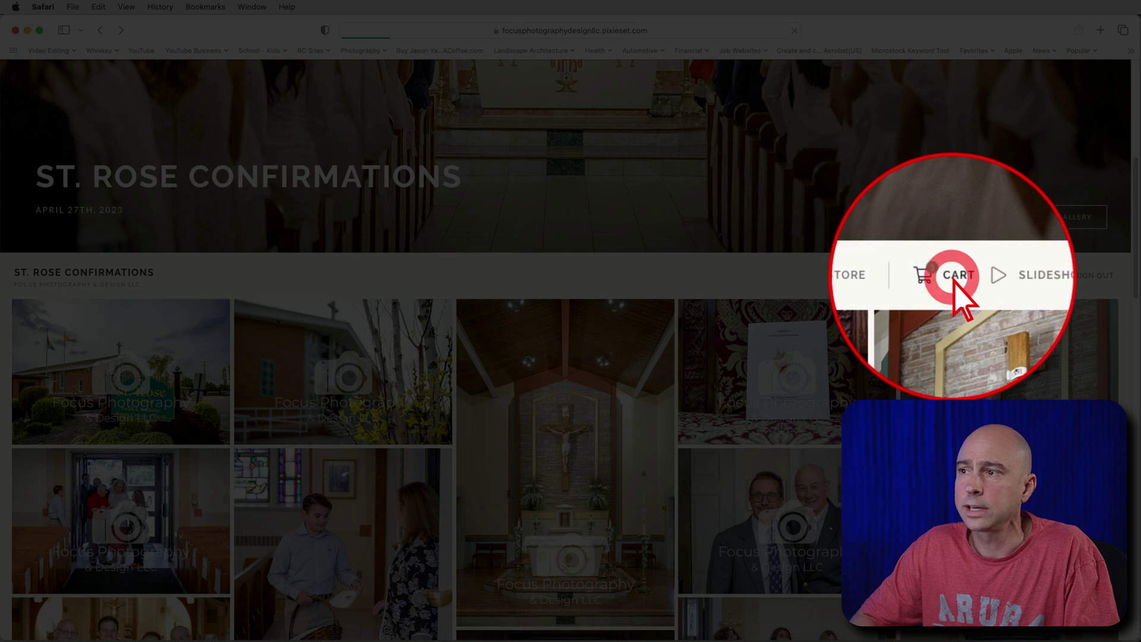
left_click(953, 284)
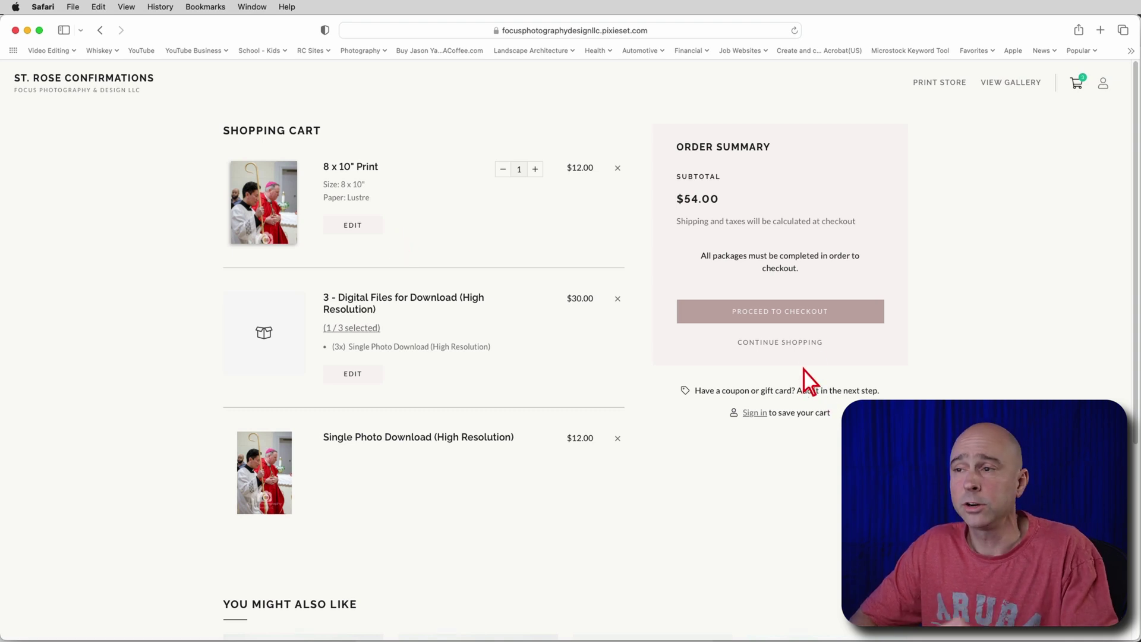
double_click(785, 315)
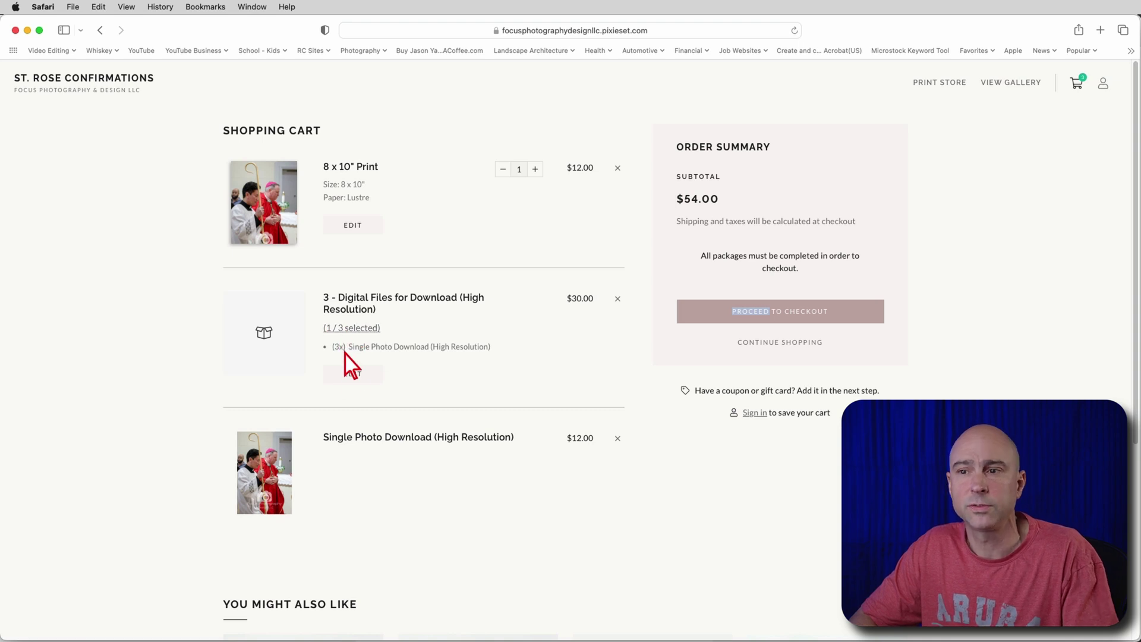
left_click(618, 299)
left_click(647, 389)
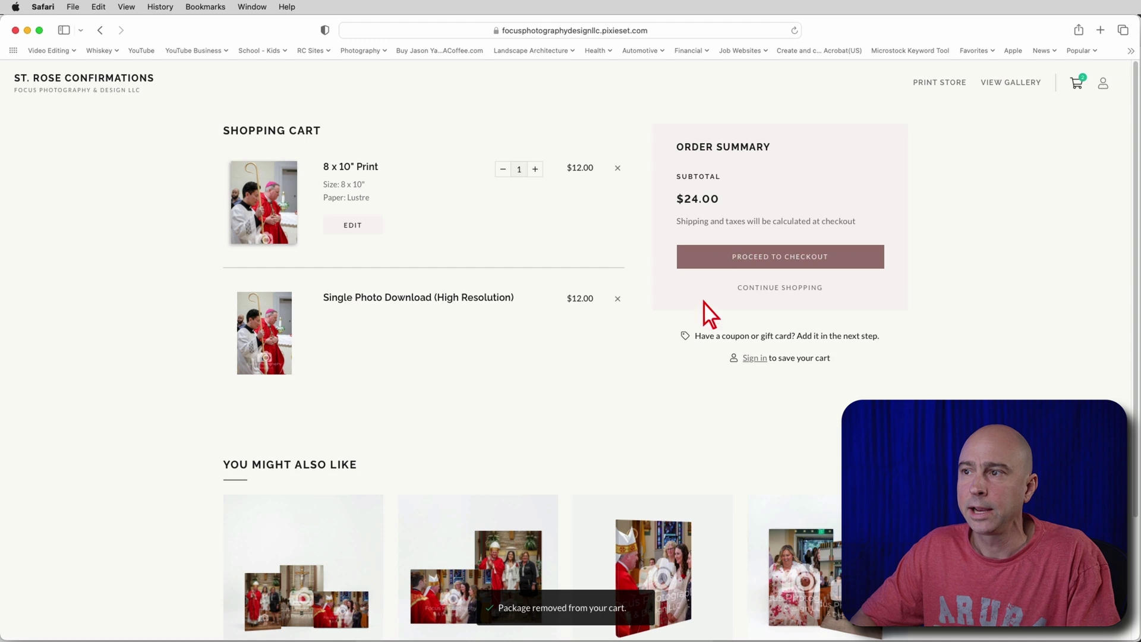
left_click(735, 262)
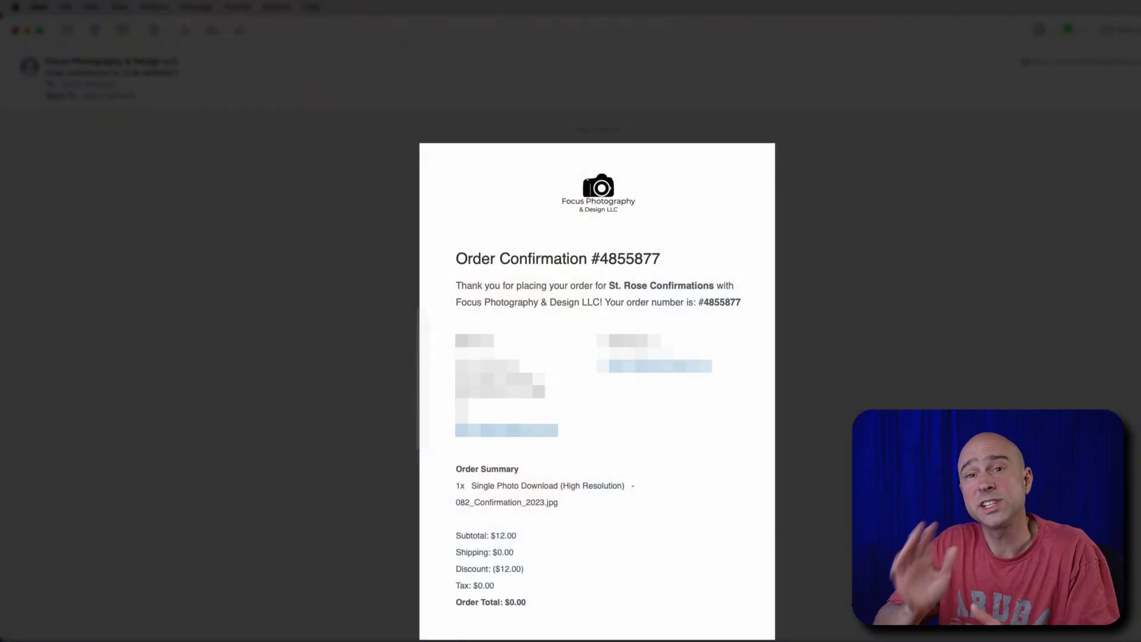
Step: Scroll Mail to the Order Download Ready email with its 7-day download link
scroll(797, 401, "down", 5)
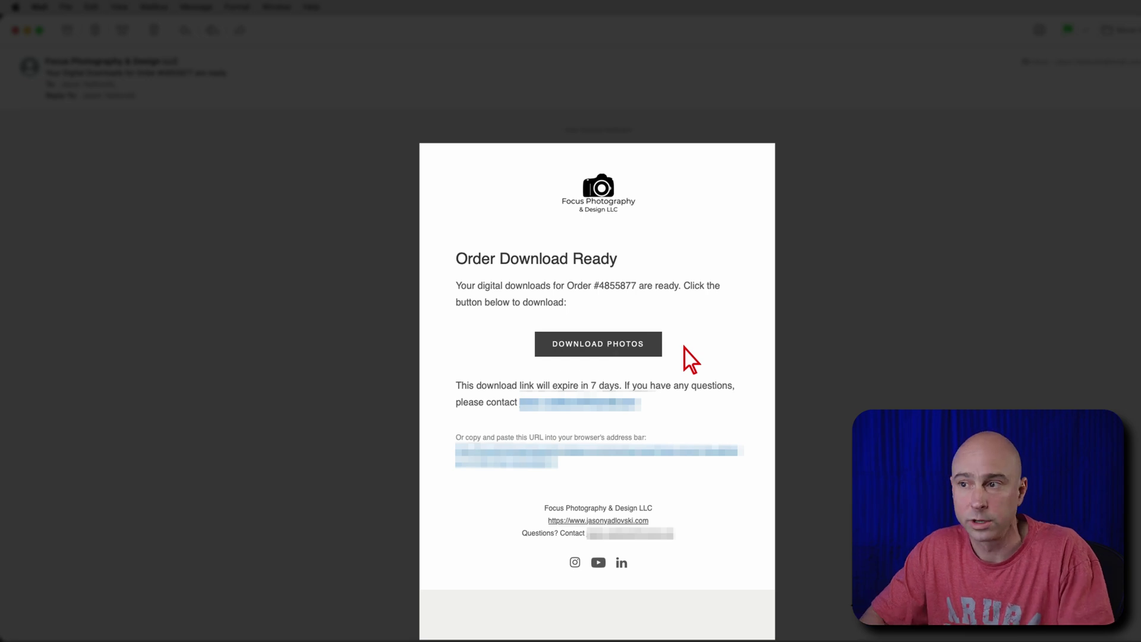
Step: Follow the email's Download Photos link and download the order's single-photos part1of1 zip file
left_click(687, 346)
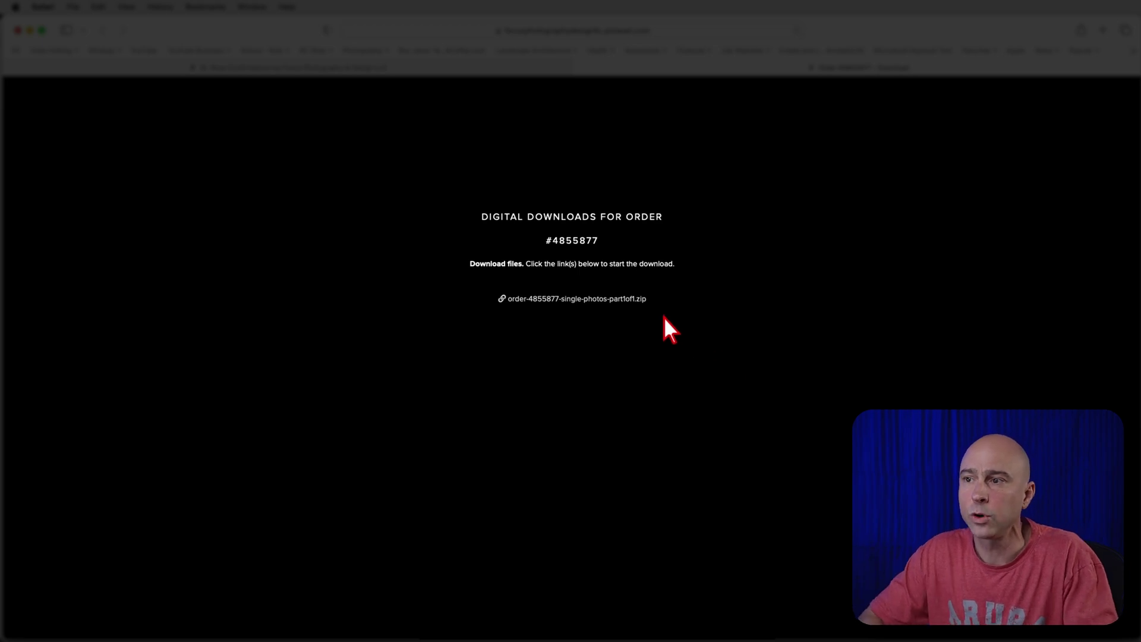
left_click(556, 300)
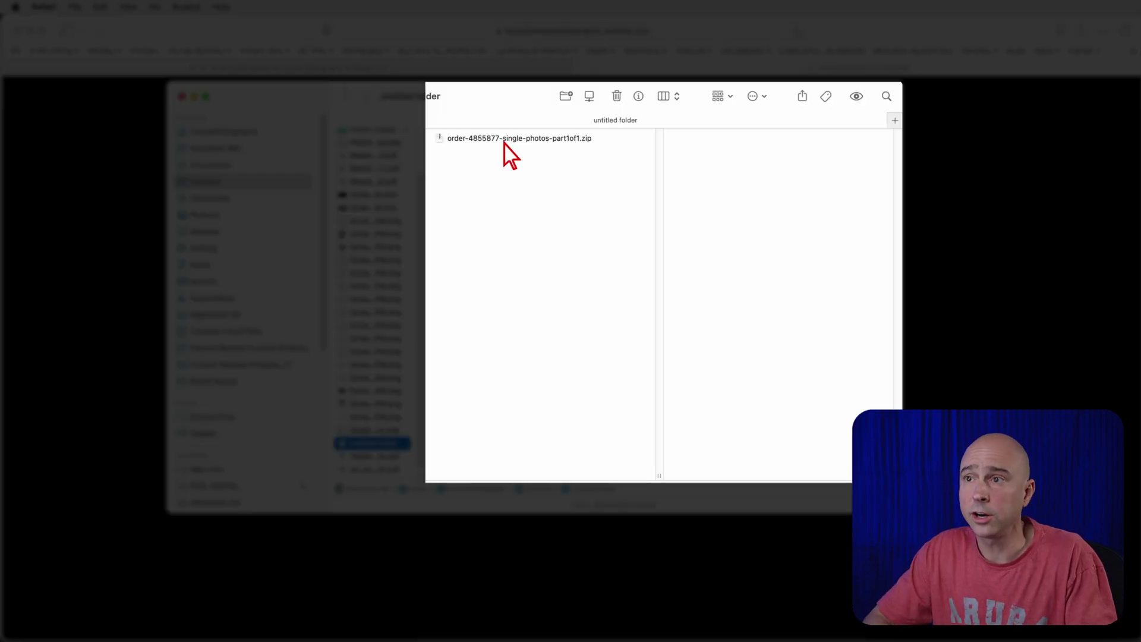
Step: Unzip the order archive and select 082_Confirmation_2023.jpg inside the extracted folder's subfolder 1
left_click(504, 143)
double_click(439, 143)
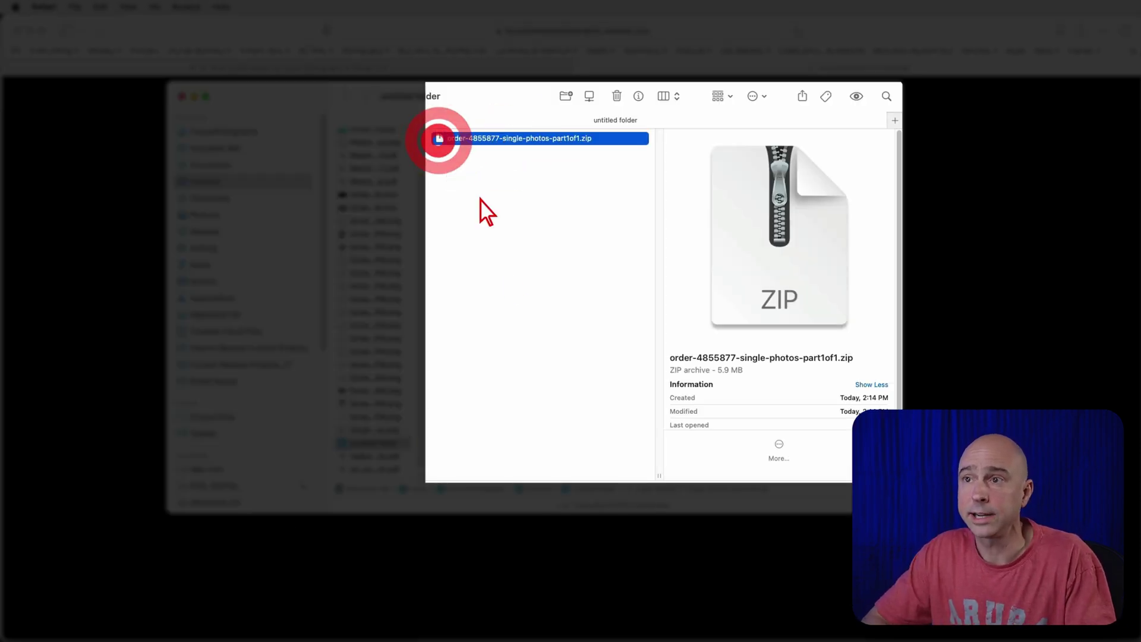
key("Right")
key("Right")
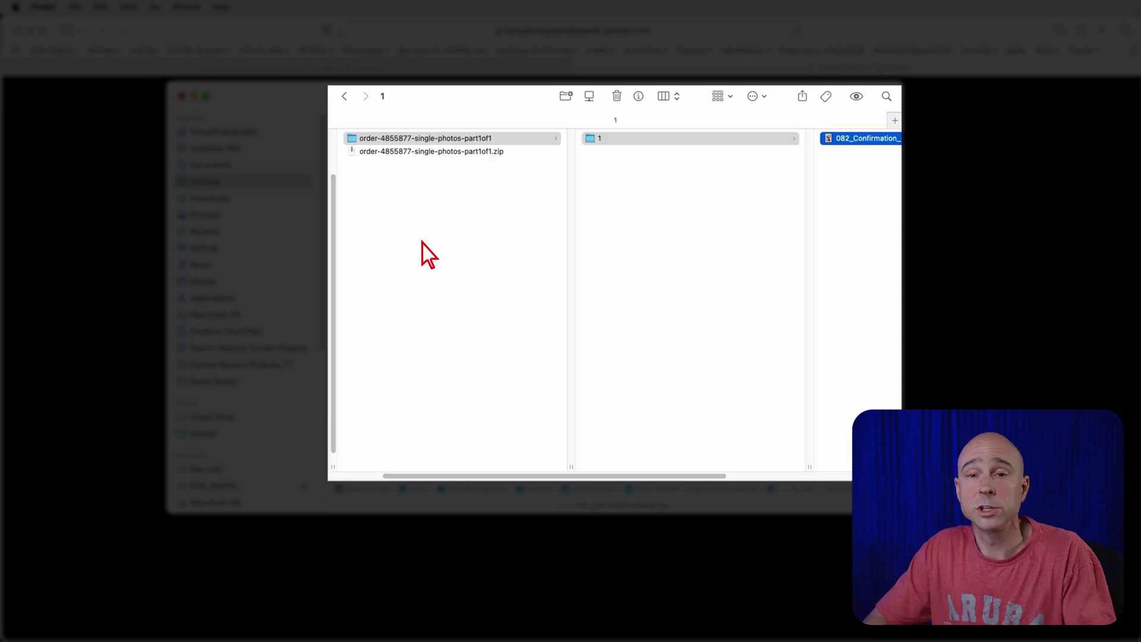
left_click(597, 139)
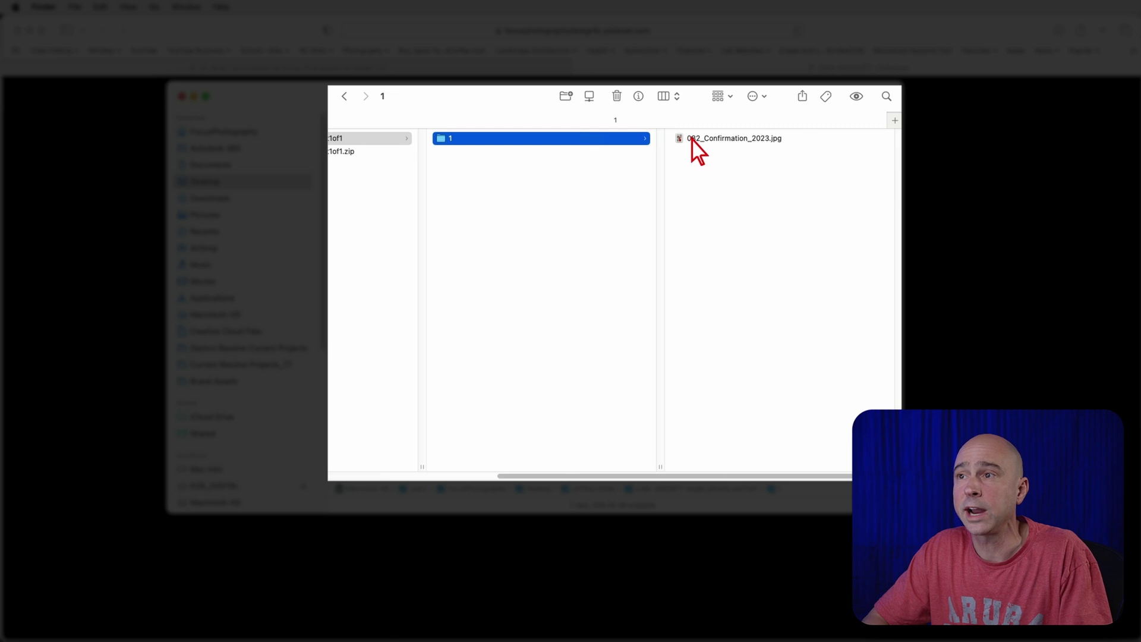
left_click(693, 141)
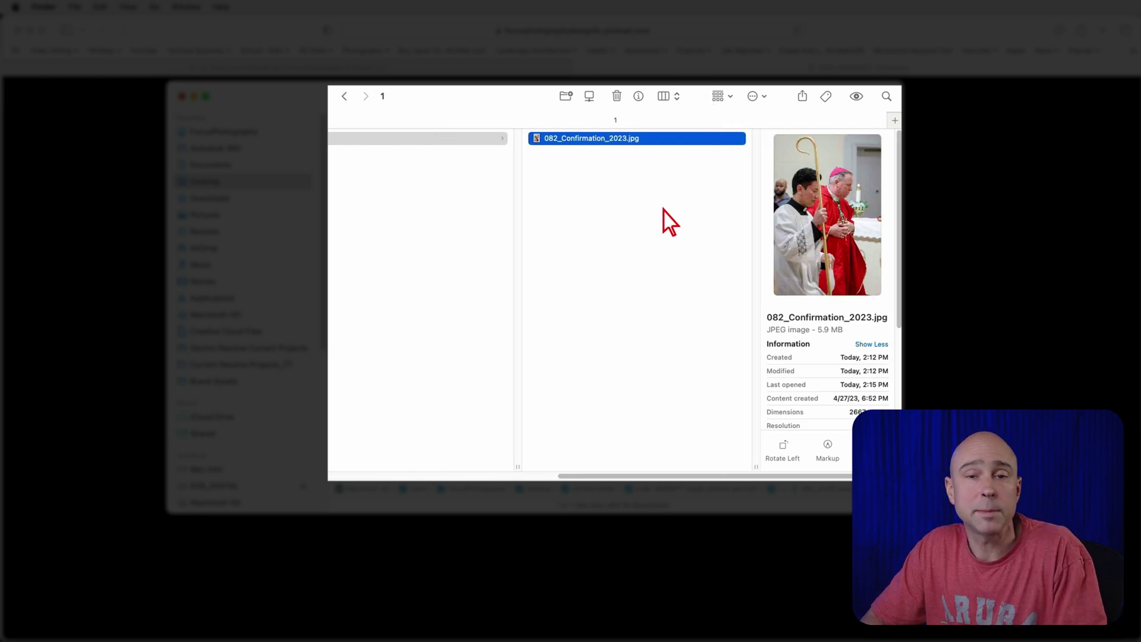